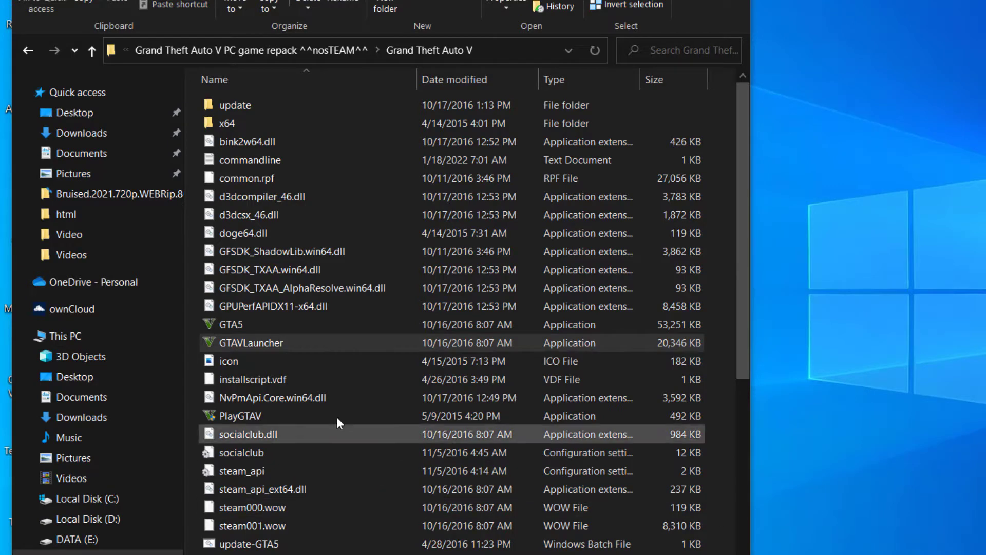
Launch GTAVLauncher twice, getting the 'steam_api64.dll not found' system error each time
double_click(322, 343)
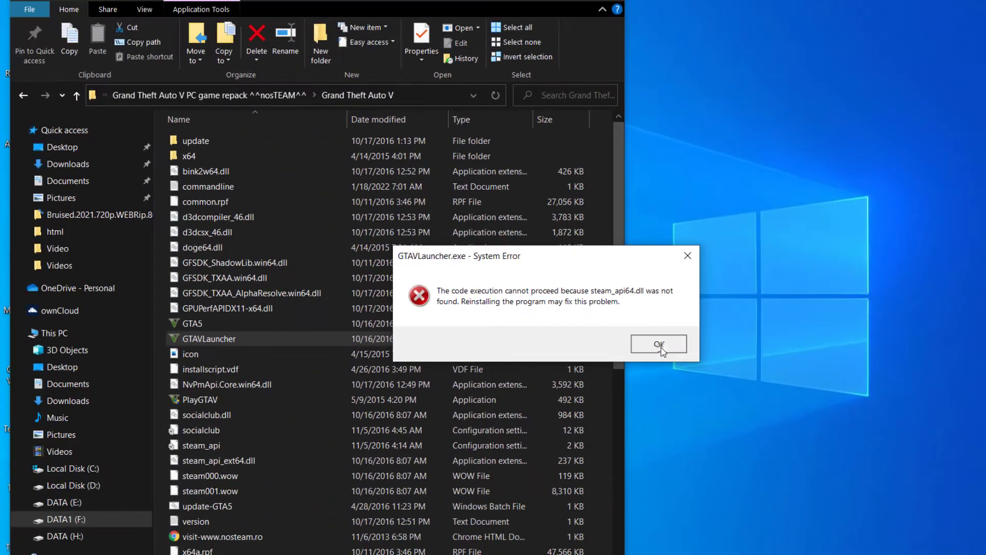
click(698, 391)
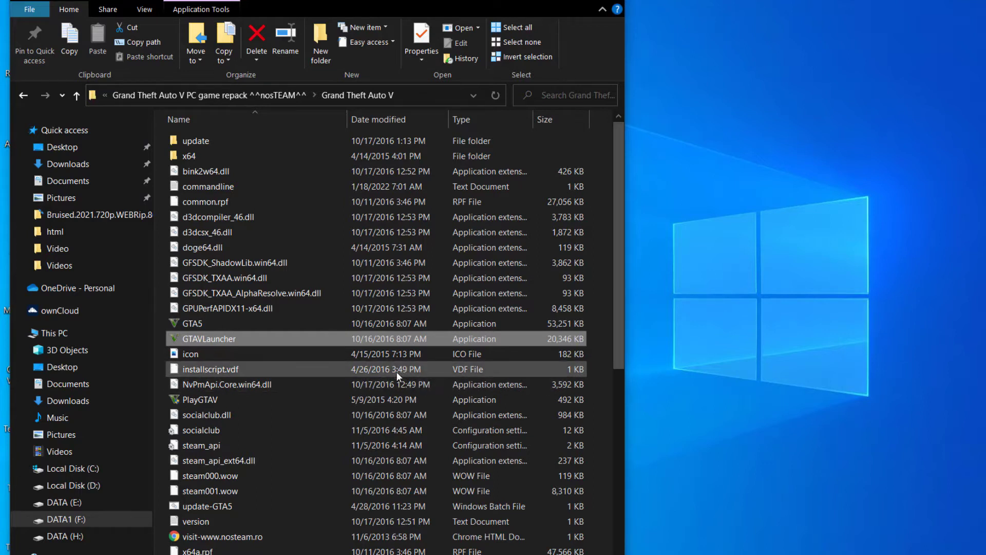
double_click(305, 341)
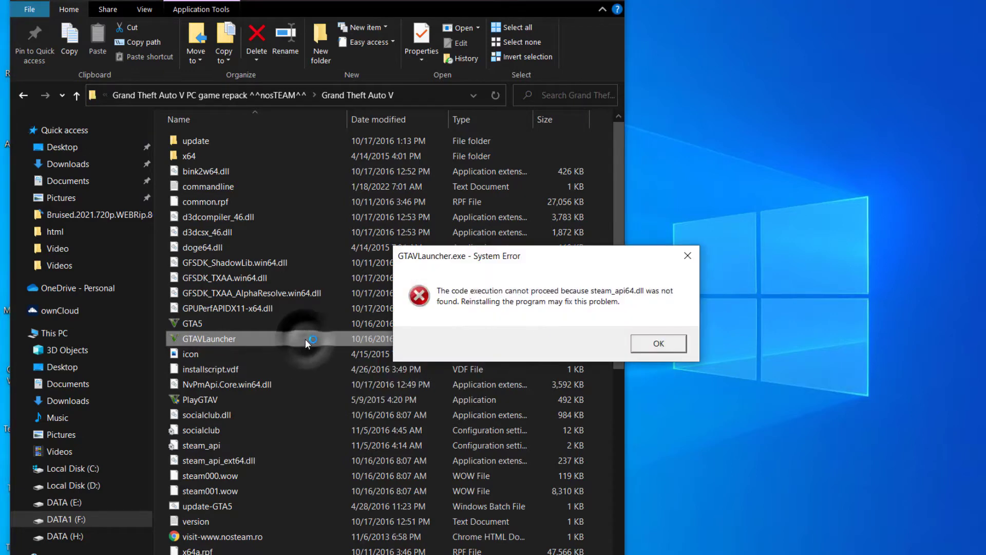
Dismiss the launcher error and bring up Windows Security from the taskbar's hidden-icons tray
click(645, 351)
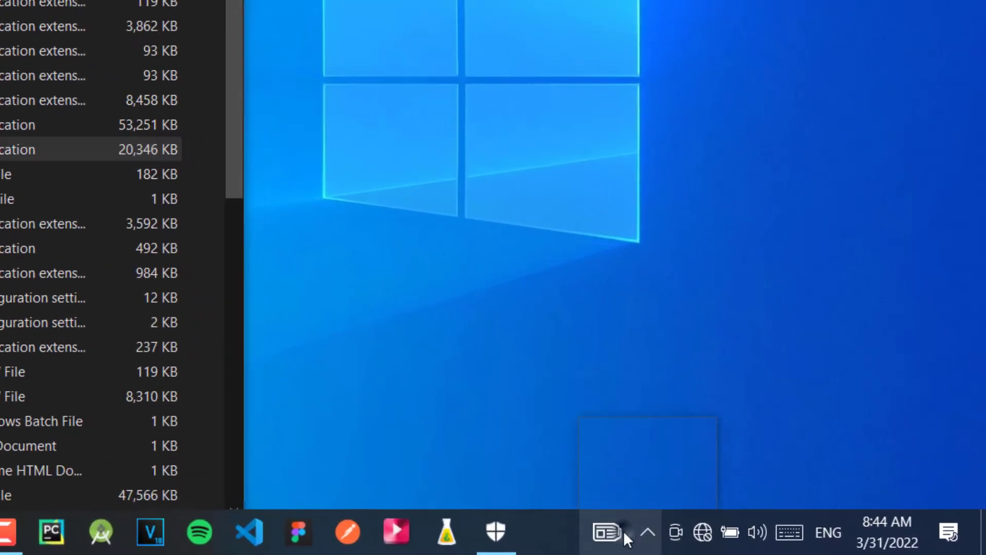
click(511, 534)
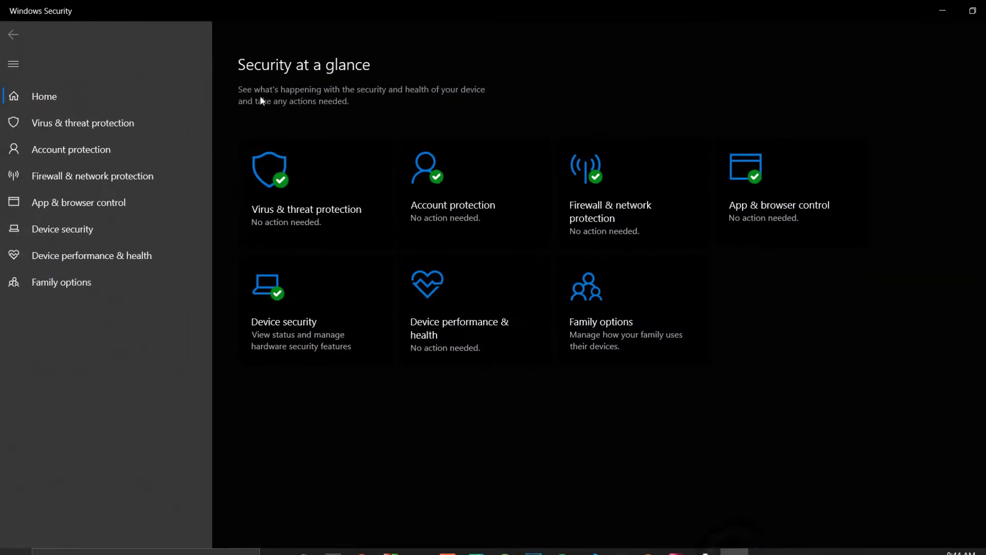
click(976, 10)
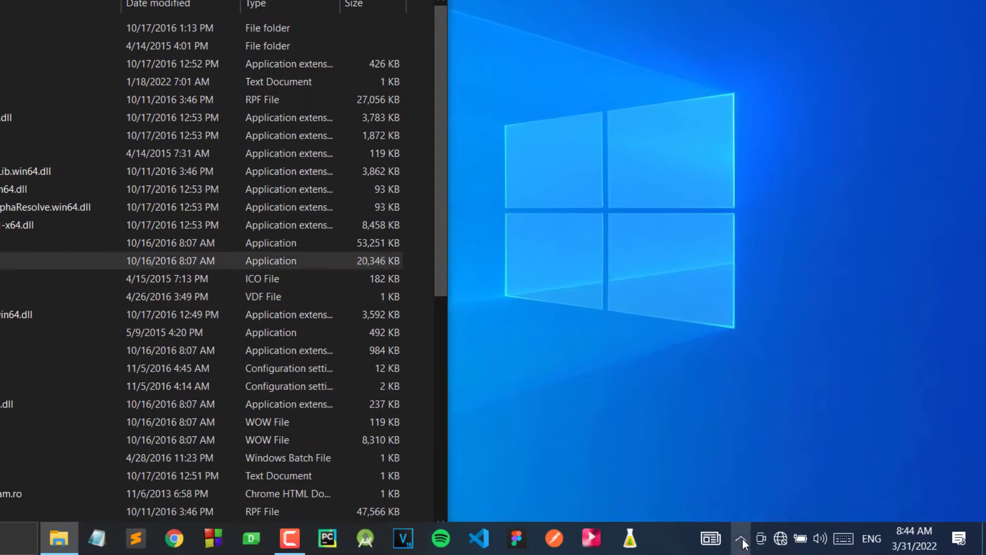
click(742, 538)
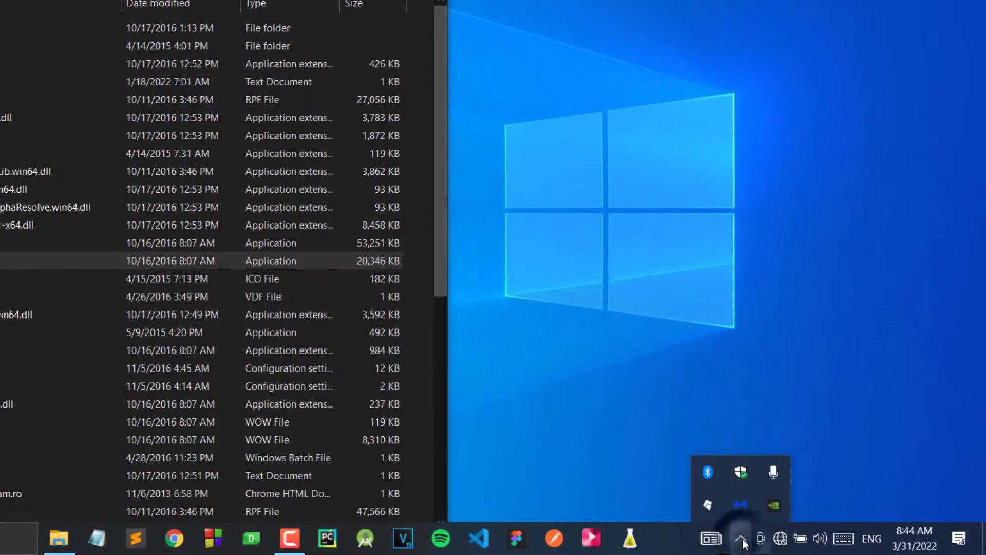
click(740, 472)
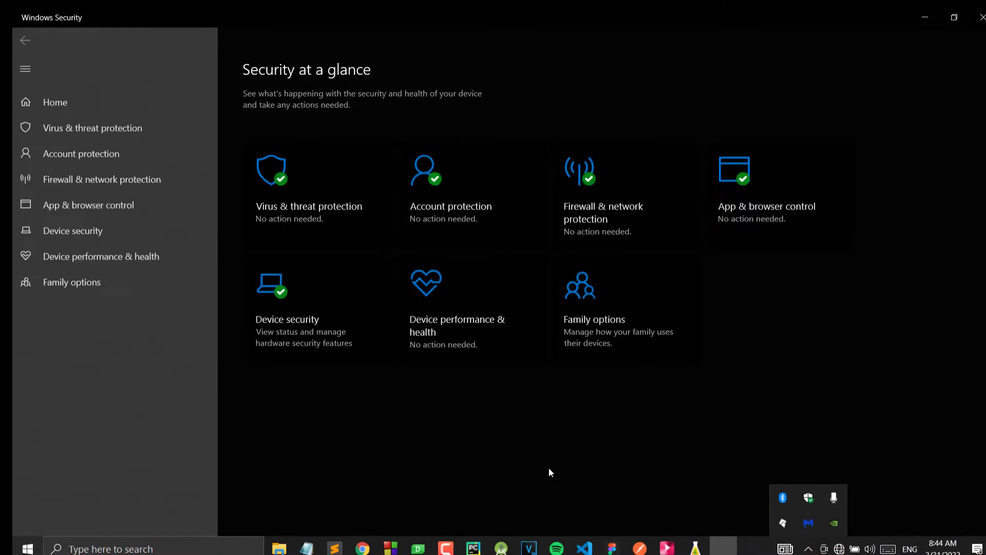
Search Start for 'windows se' and open Windows Security from the results
click(101, 546)
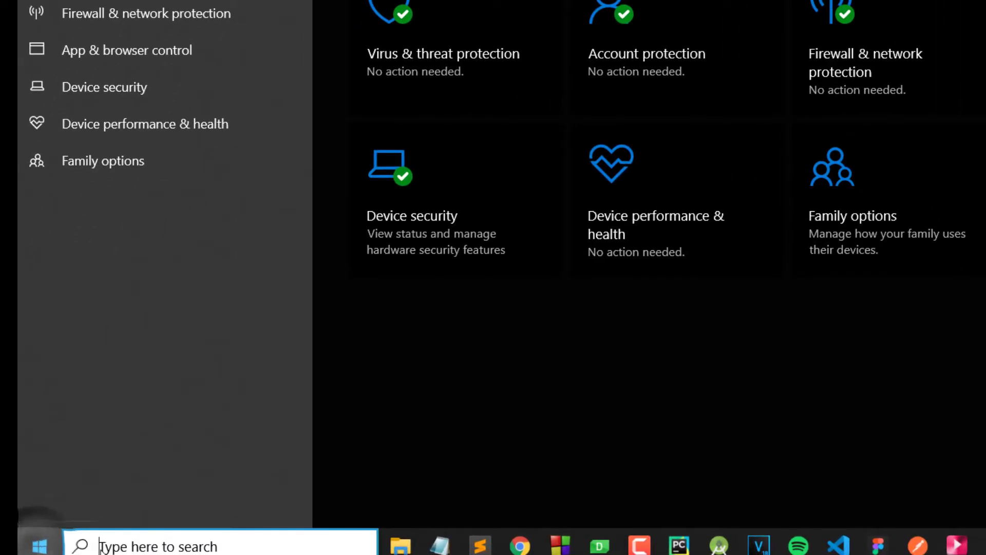
text(windo)
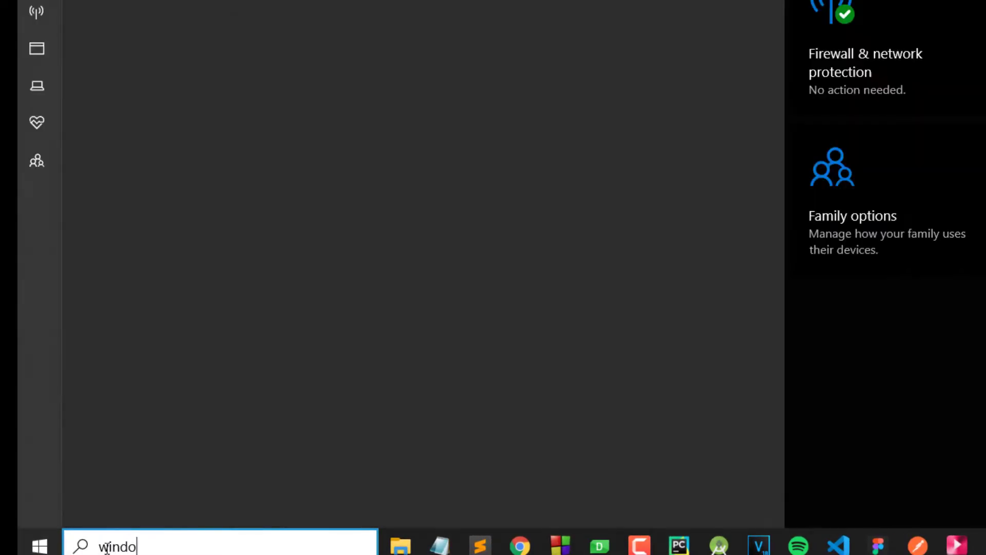
text(ws se)
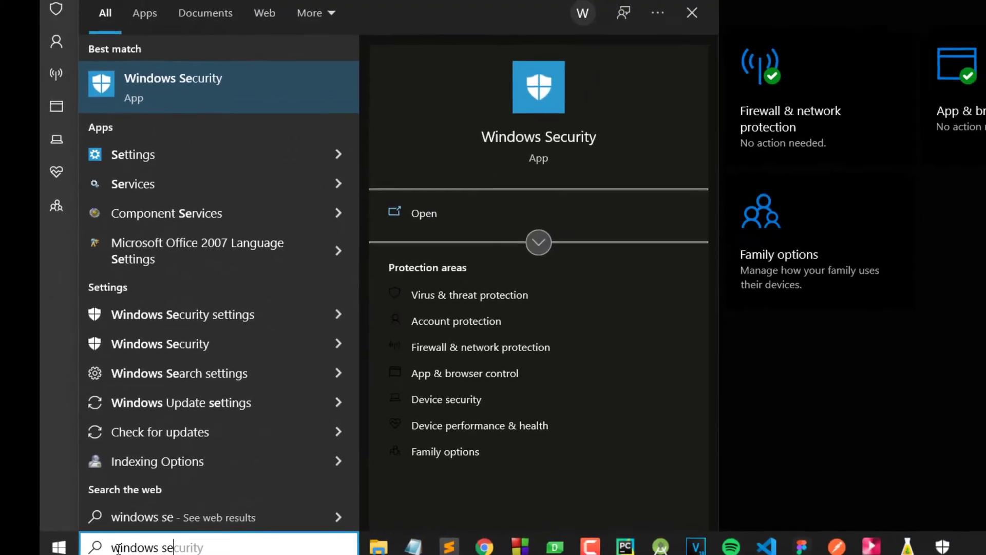
click(833, 443)
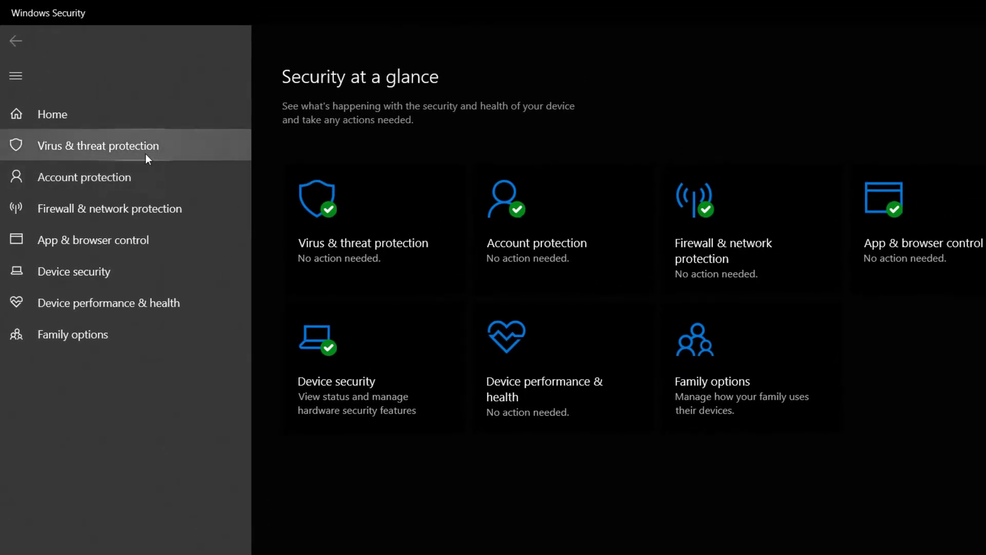
Go to Virus & threat protection's Protection history and expand the latest Threat blocked entry
click(390, 229)
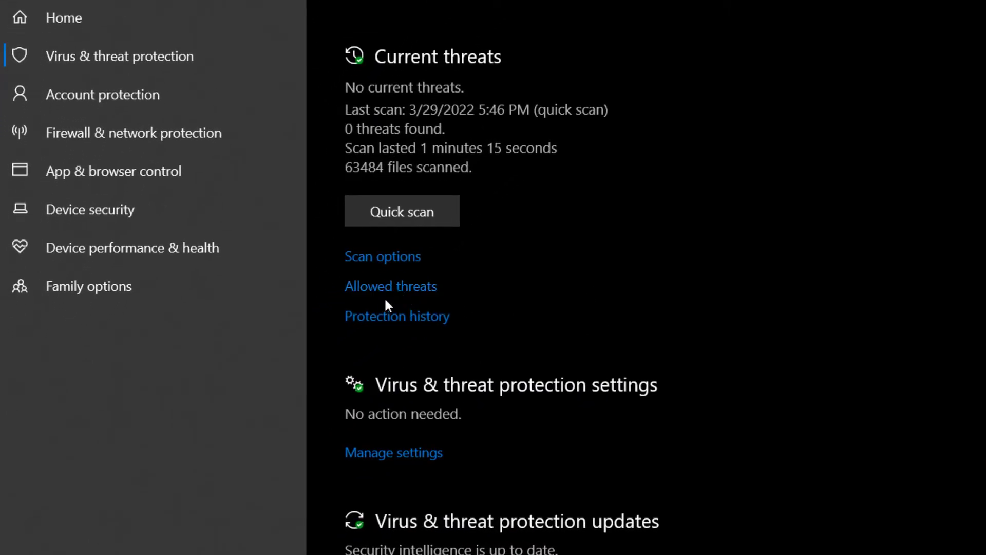
click(398, 292)
click(403, 320)
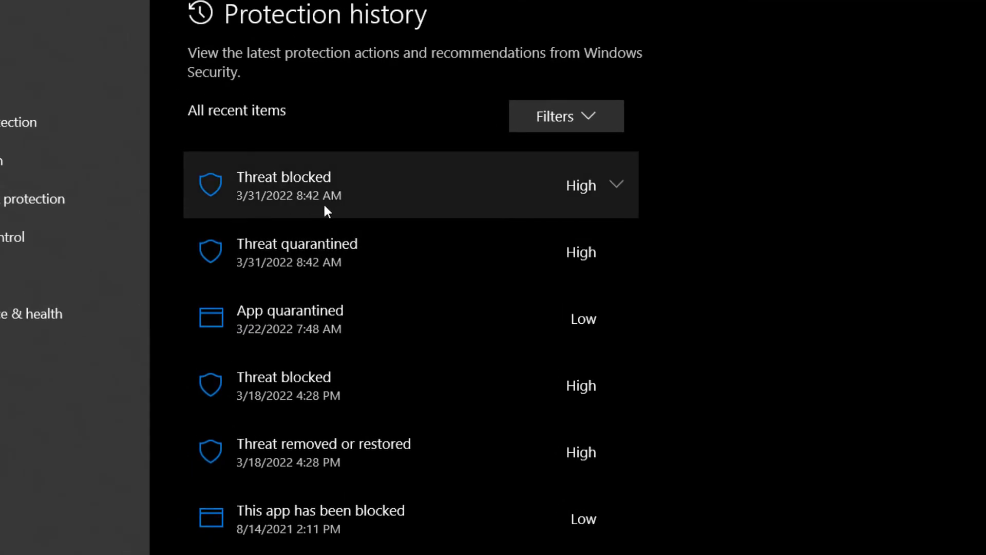
click(622, 185)
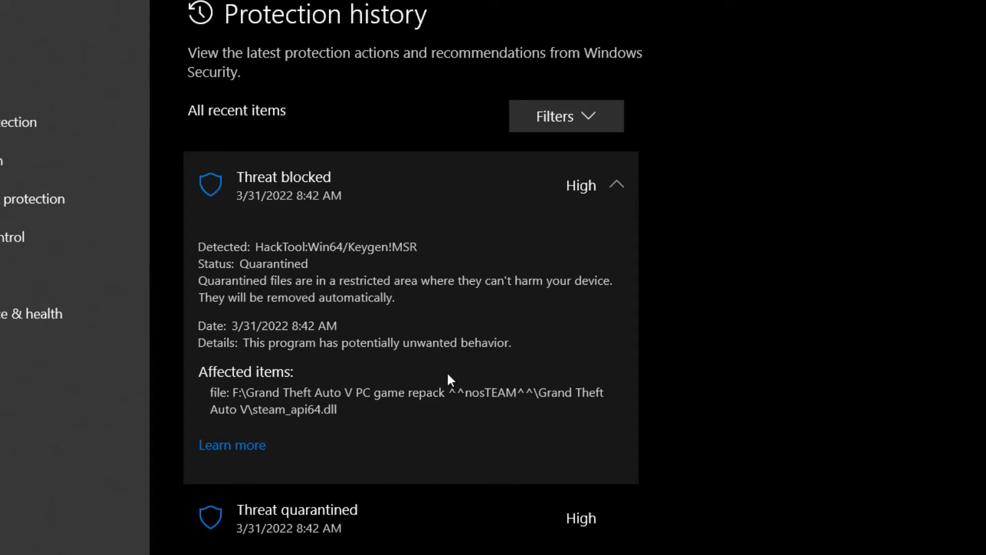
click(431, 381)
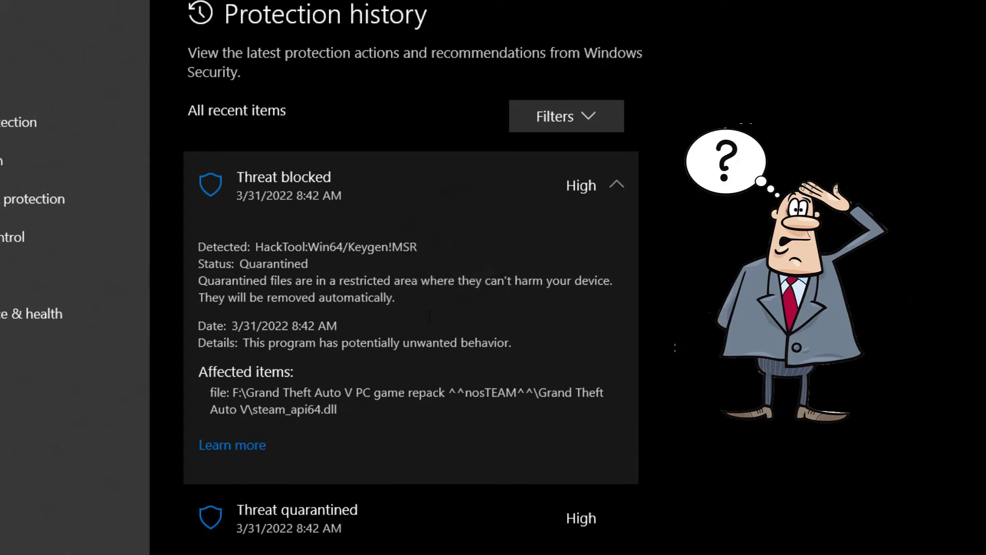
Collapse the Threat blocked entry, review Allowed threats, and return to Protection history
click(613, 190)
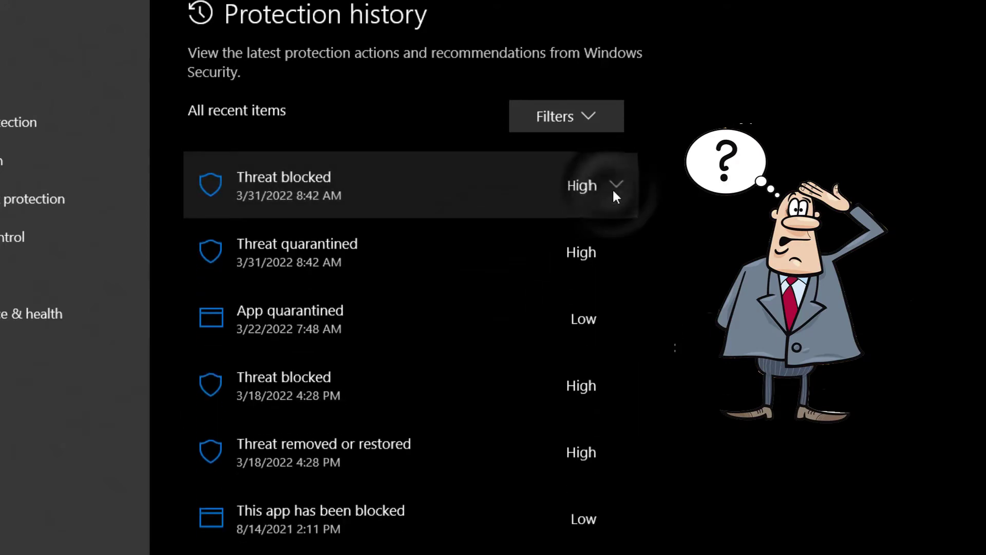
click(613, 189)
click(11, 123)
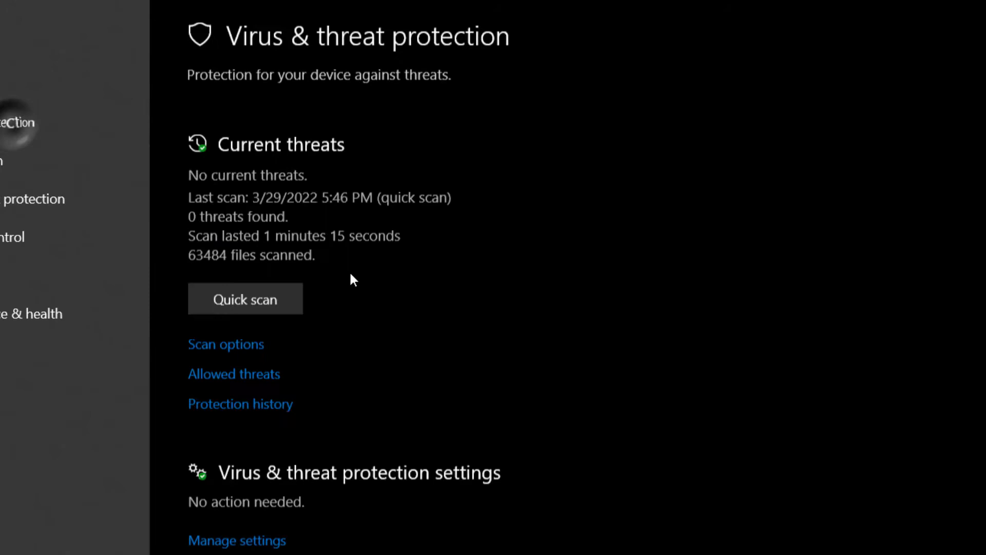
click(243, 353)
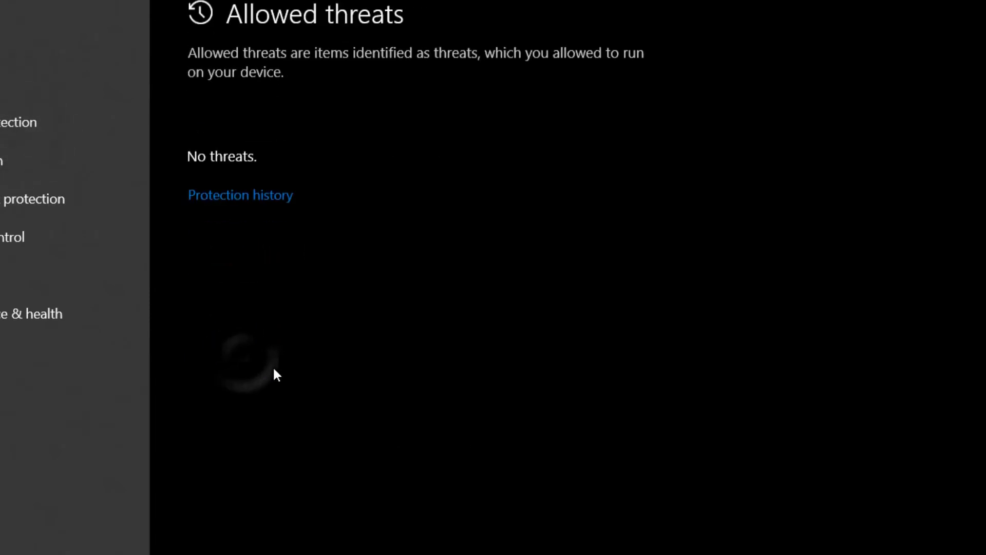
click(242, 197)
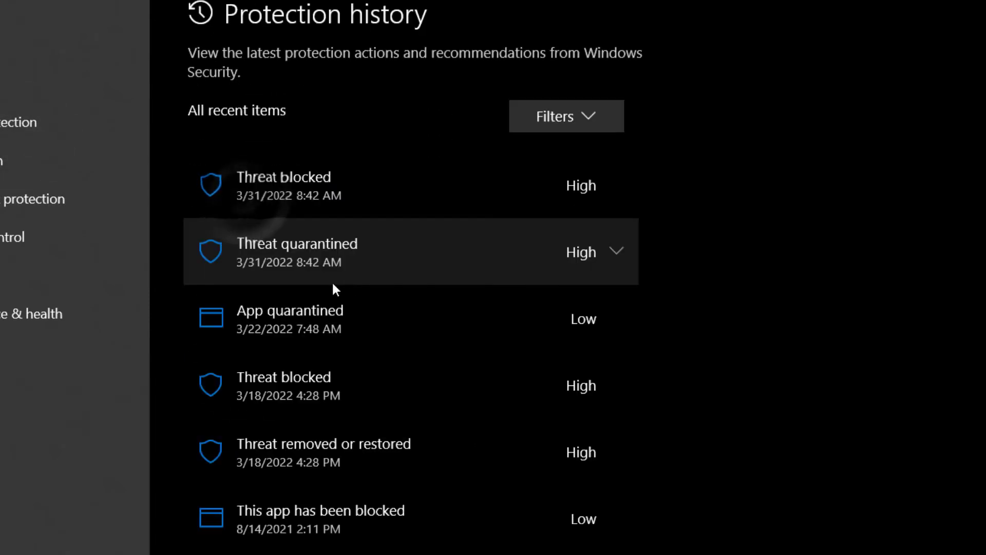
Expand the Threat quarantined entry to show its steam_api64.dll details
click(616, 192)
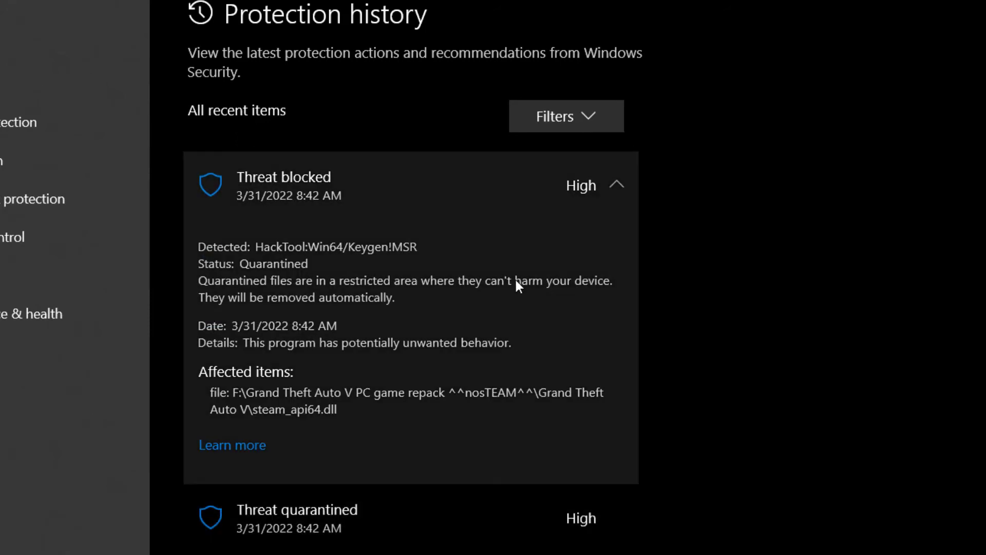
click(479, 282)
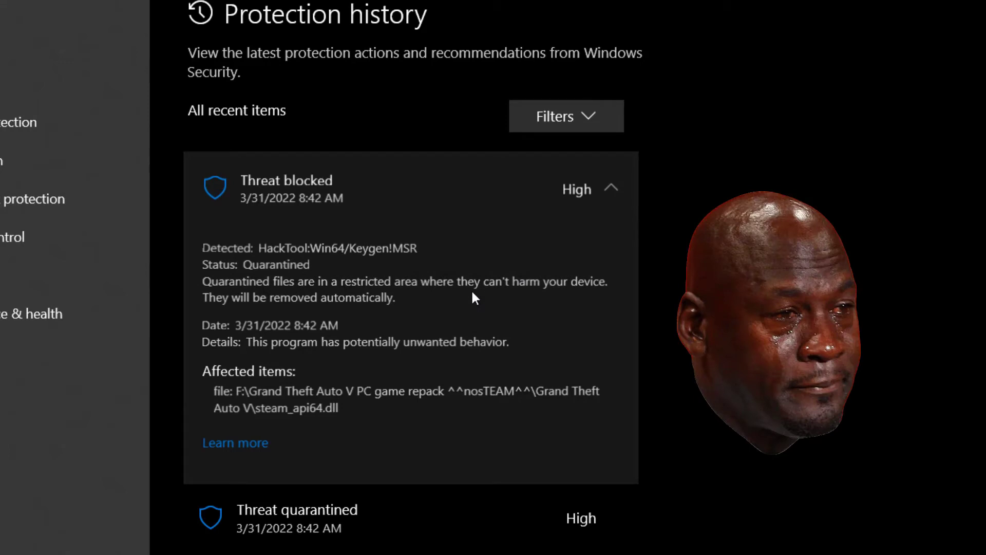
click(430, 513)
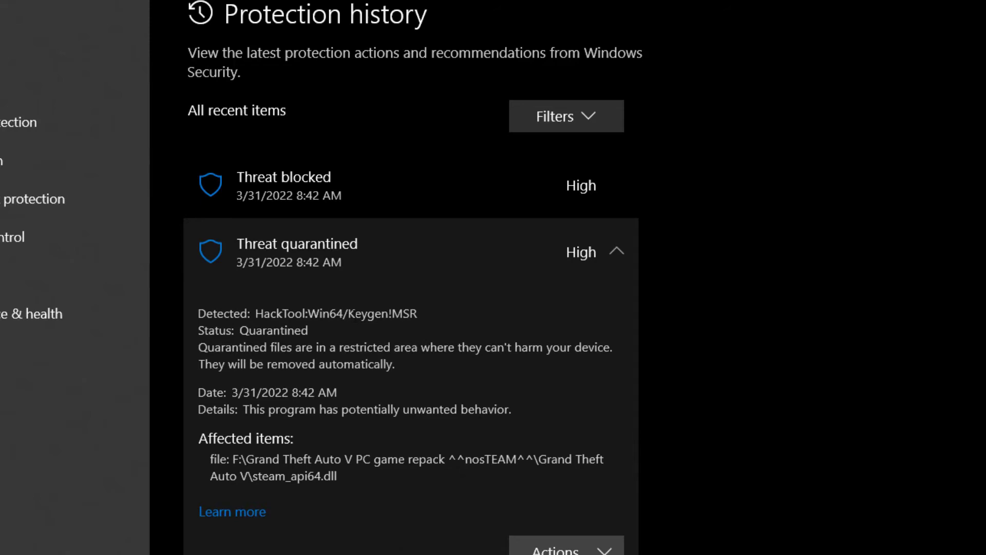
Choose Actions > Restore on the quarantined steam_api64.dll entry
click(423, 192)
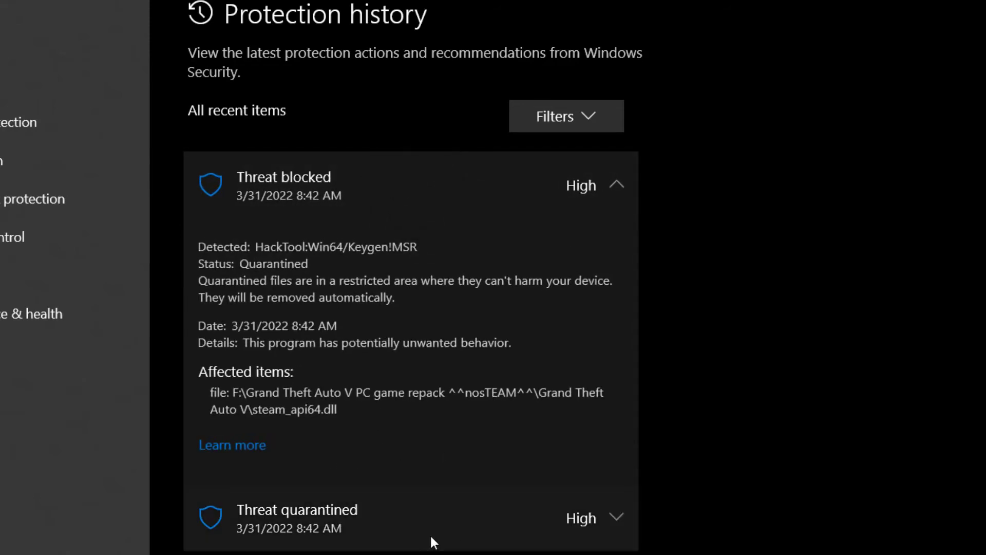
click(431, 538)
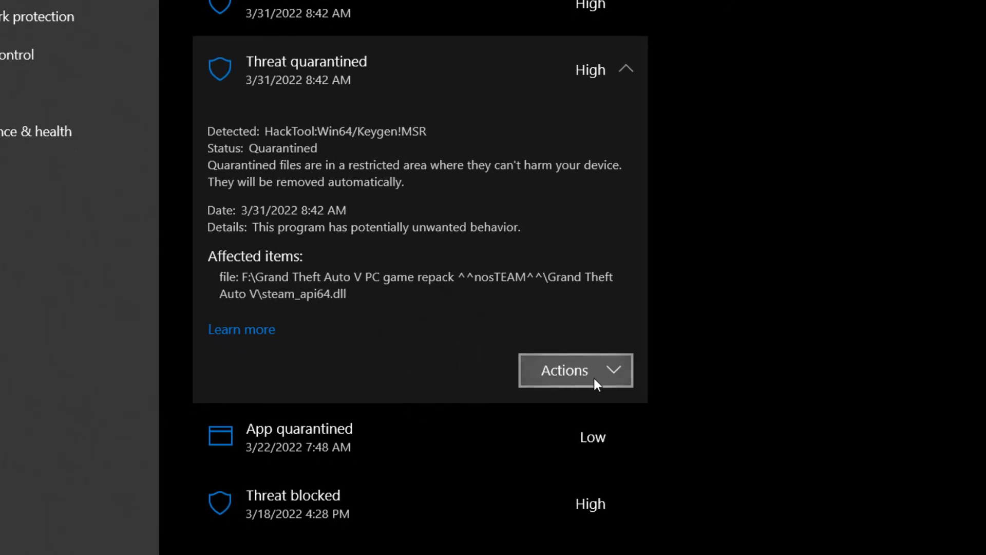
scroll(571, 374, down, 2)
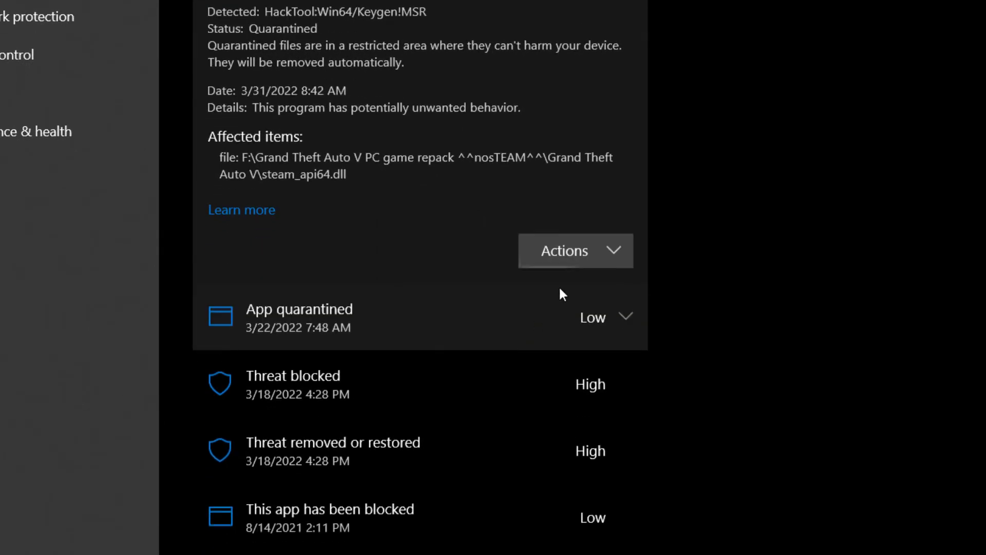
click(564, 252)
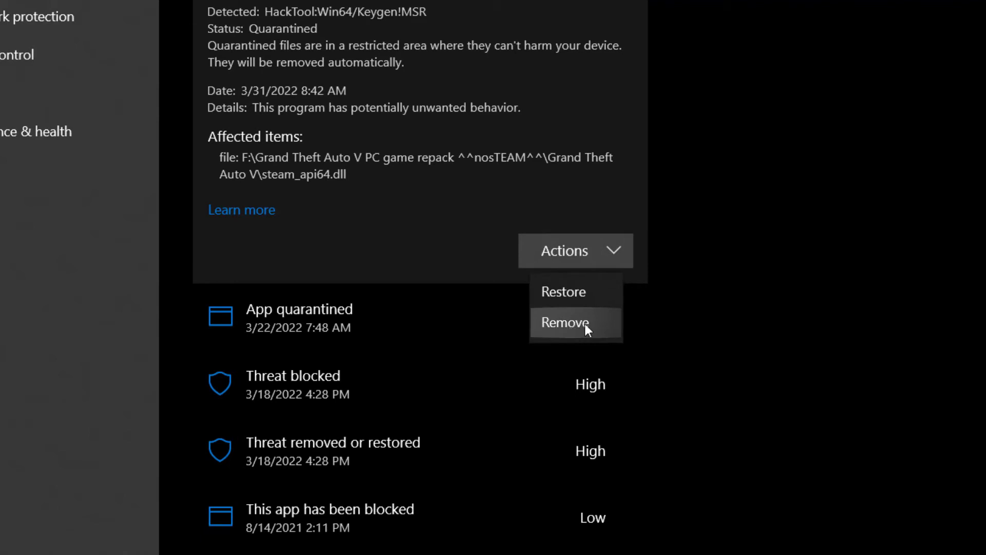
click(582, 294)
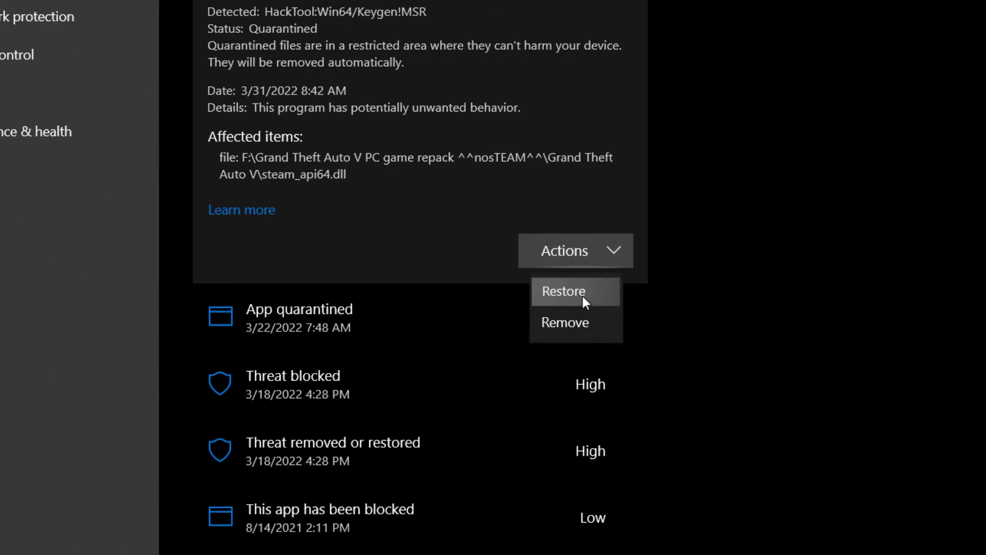
click(582, 296)
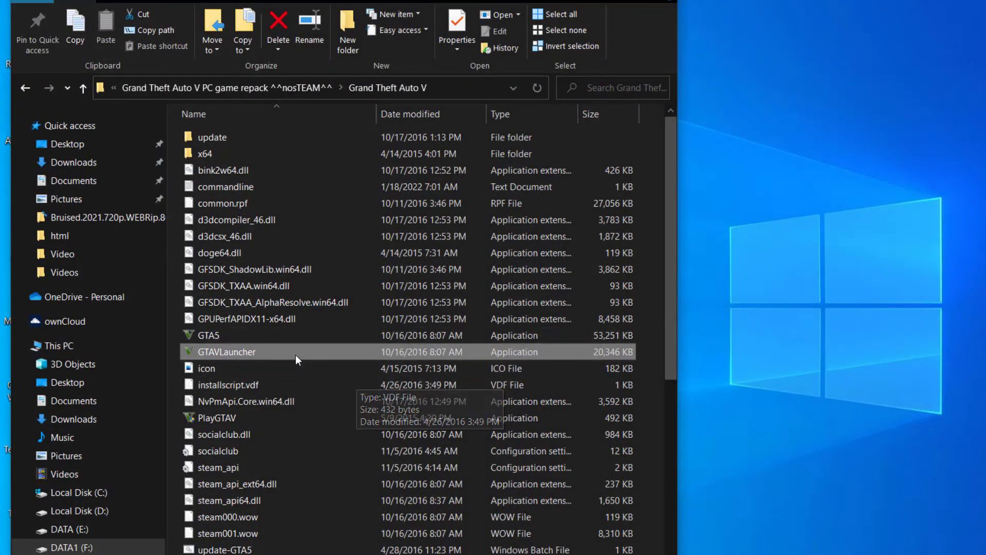
Select and relaunch GTAVLauncher from the Grand Theft Auto V folder
click(295, 351)
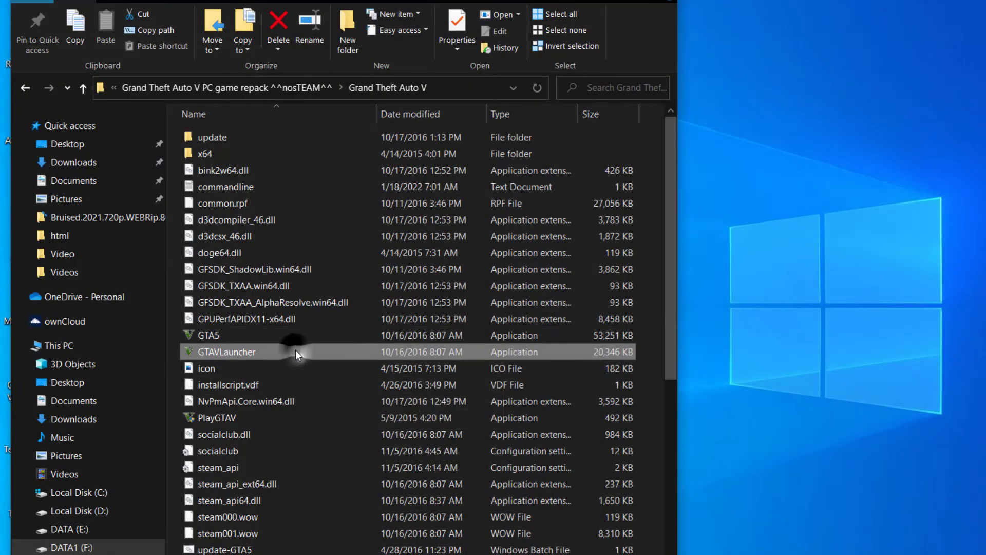
double_click(295, 351)
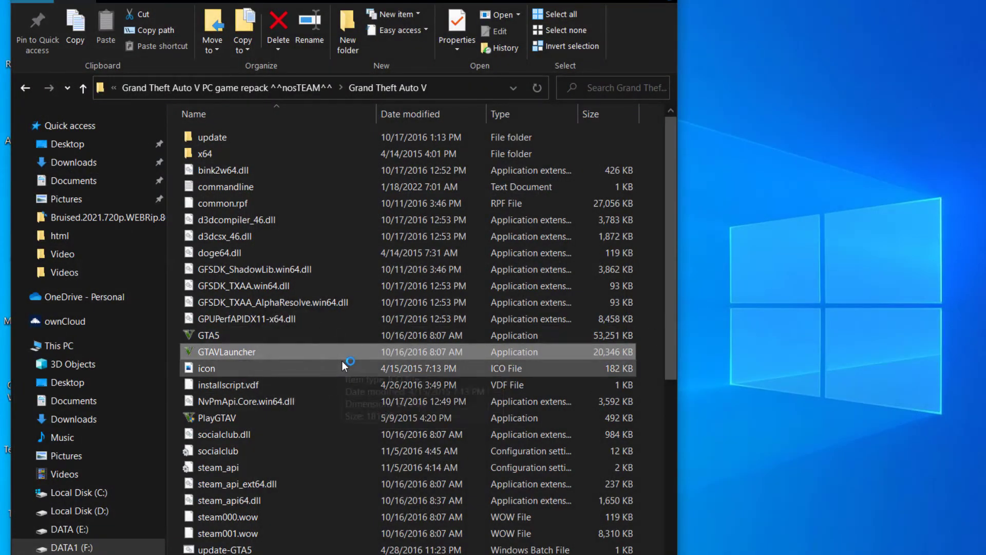